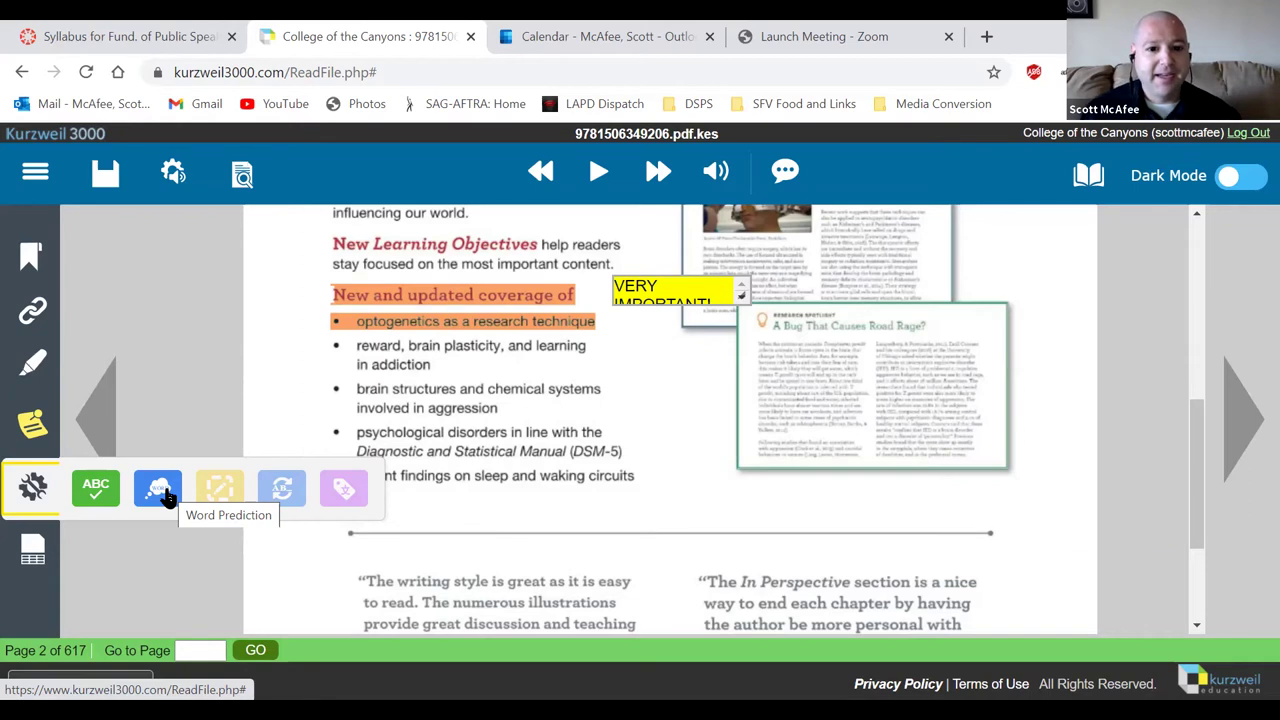
- Review the reader's audio options for voice, speed, unit and mode, and look over the main menu
click(173, 172)
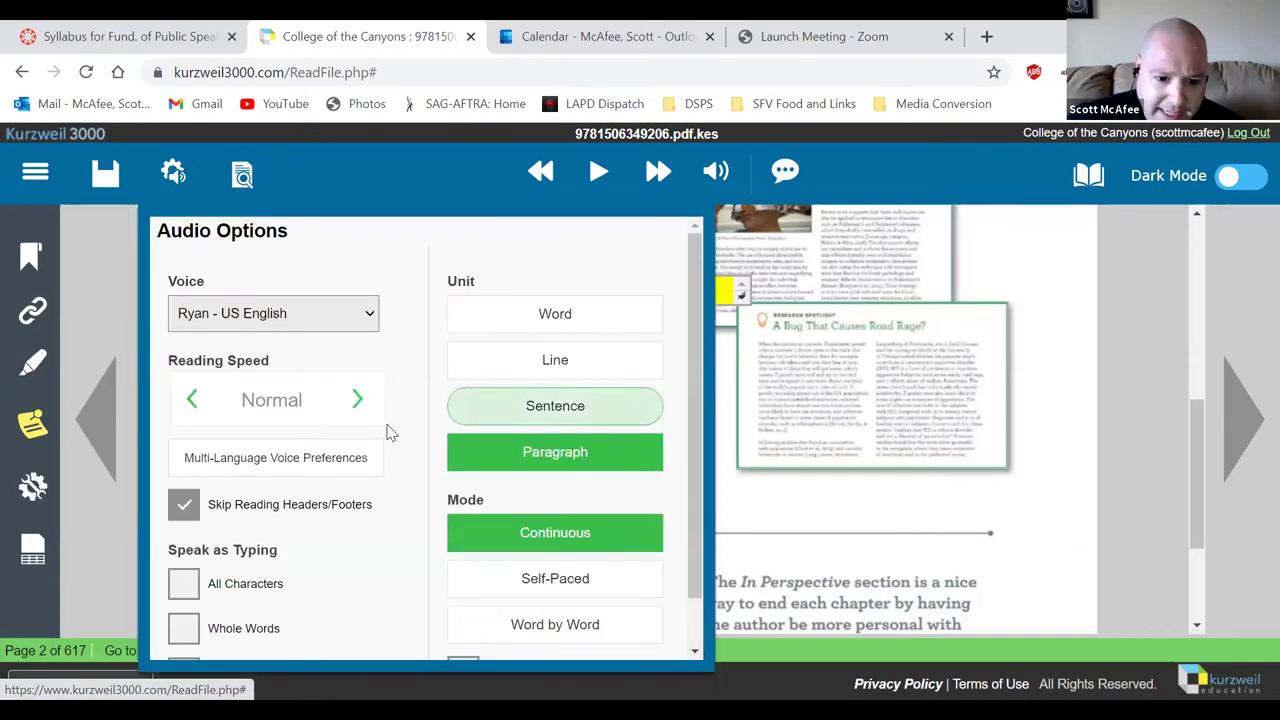
scroll(345, 503, down, 1)
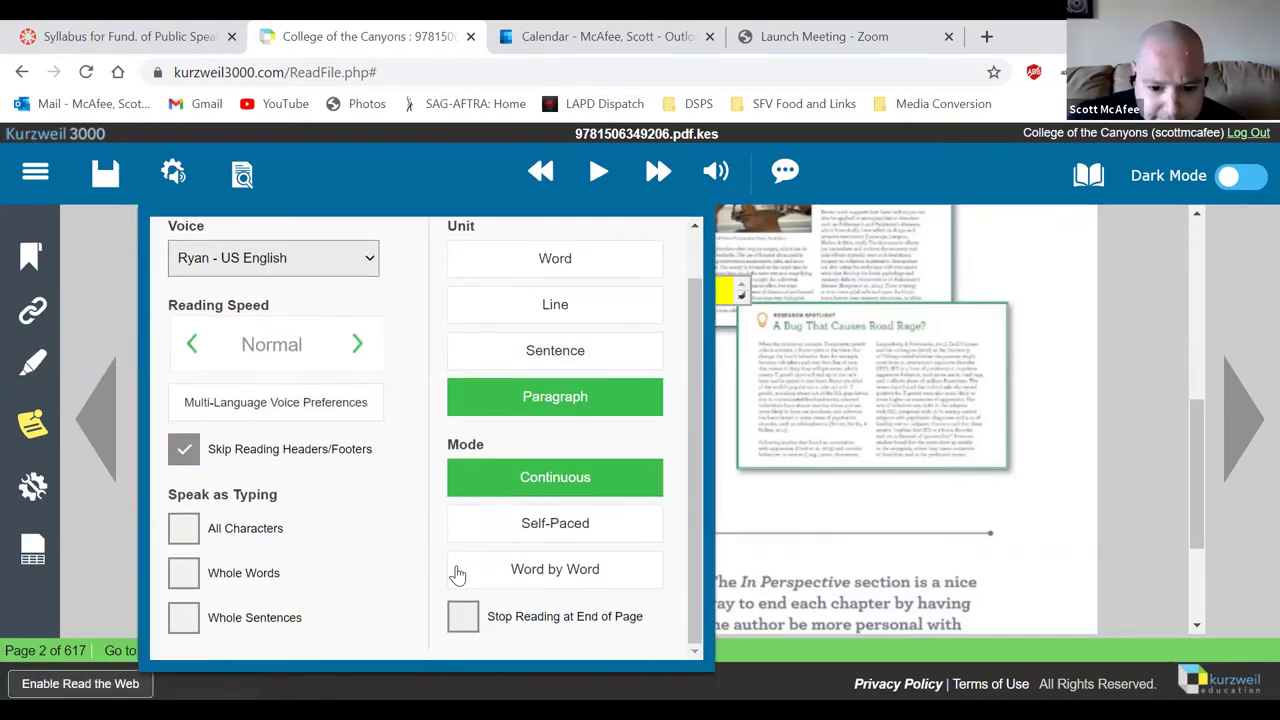
click(95, 416)
click(173, 172)
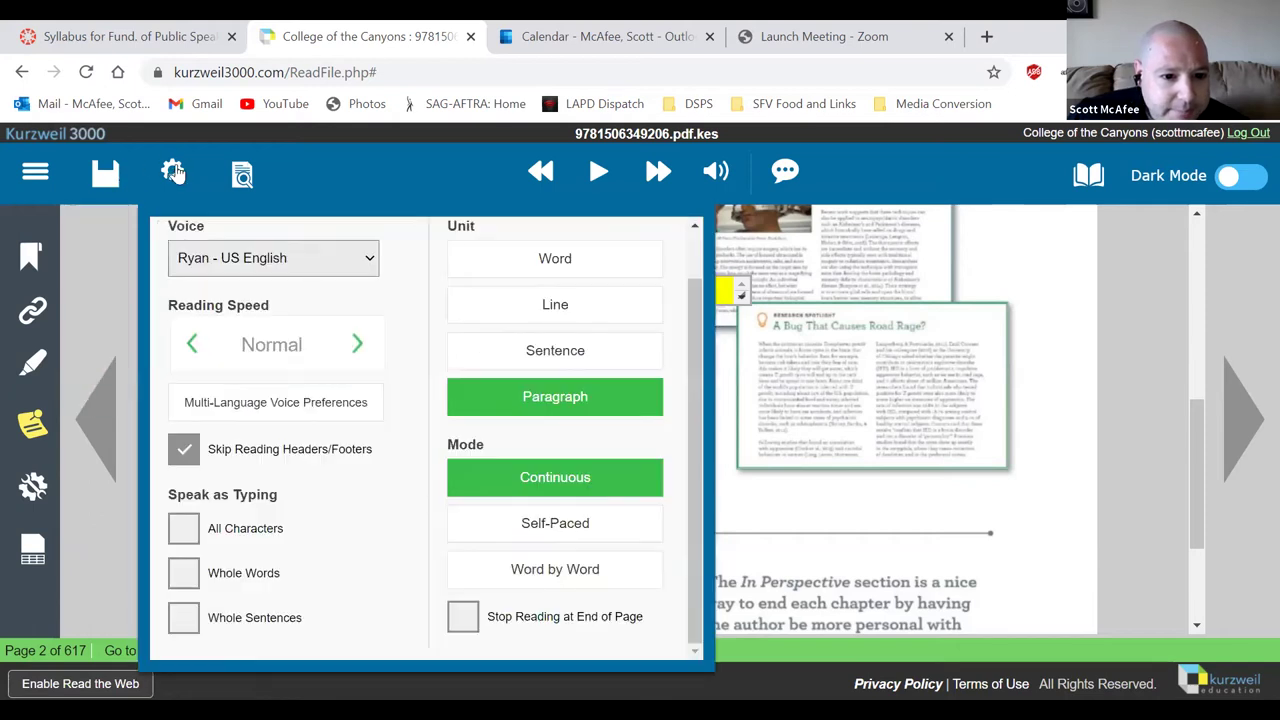
click(35, 174)
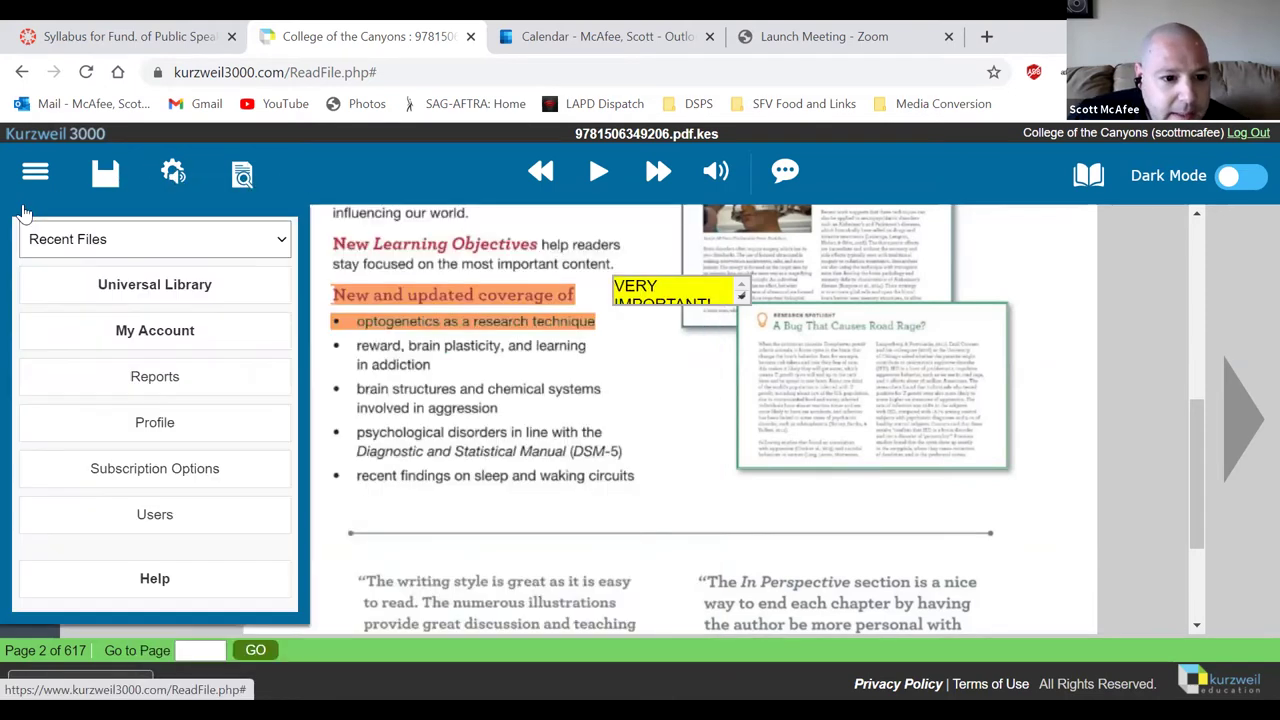
click(466, 470)
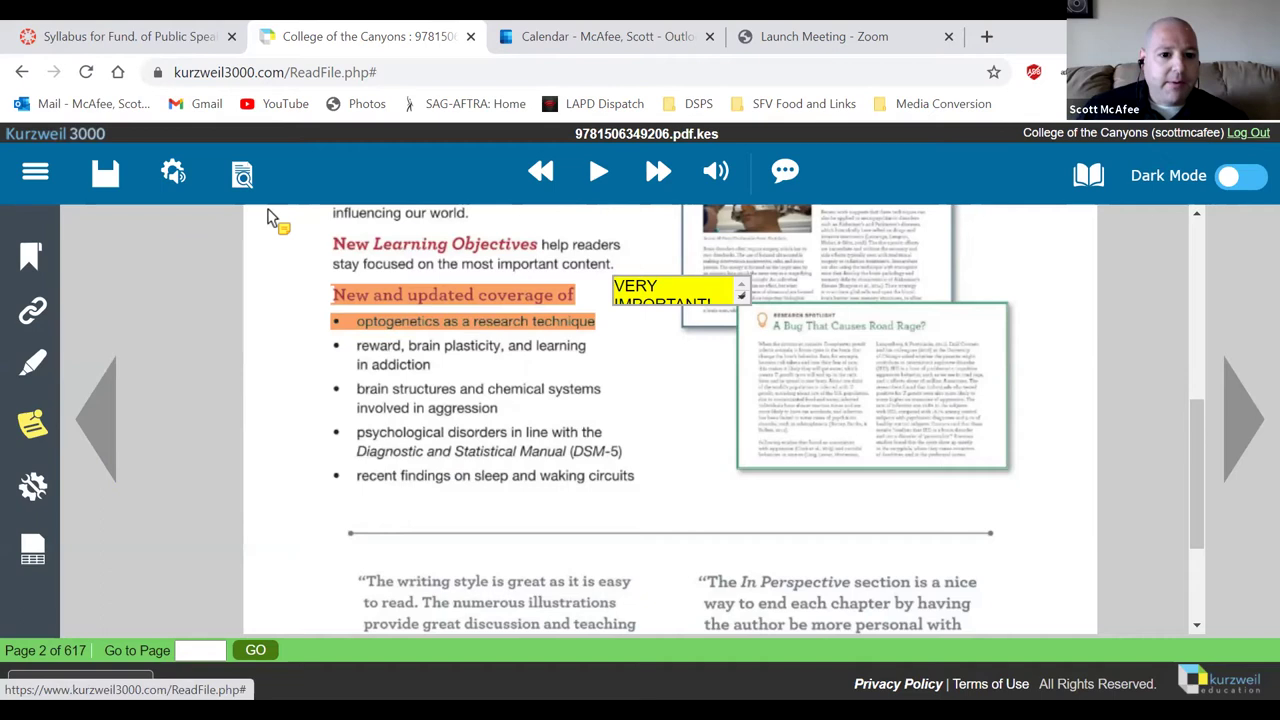
- Enlarge the textbook page to about 200% with the document zoom and close the view options
click(242, 172)
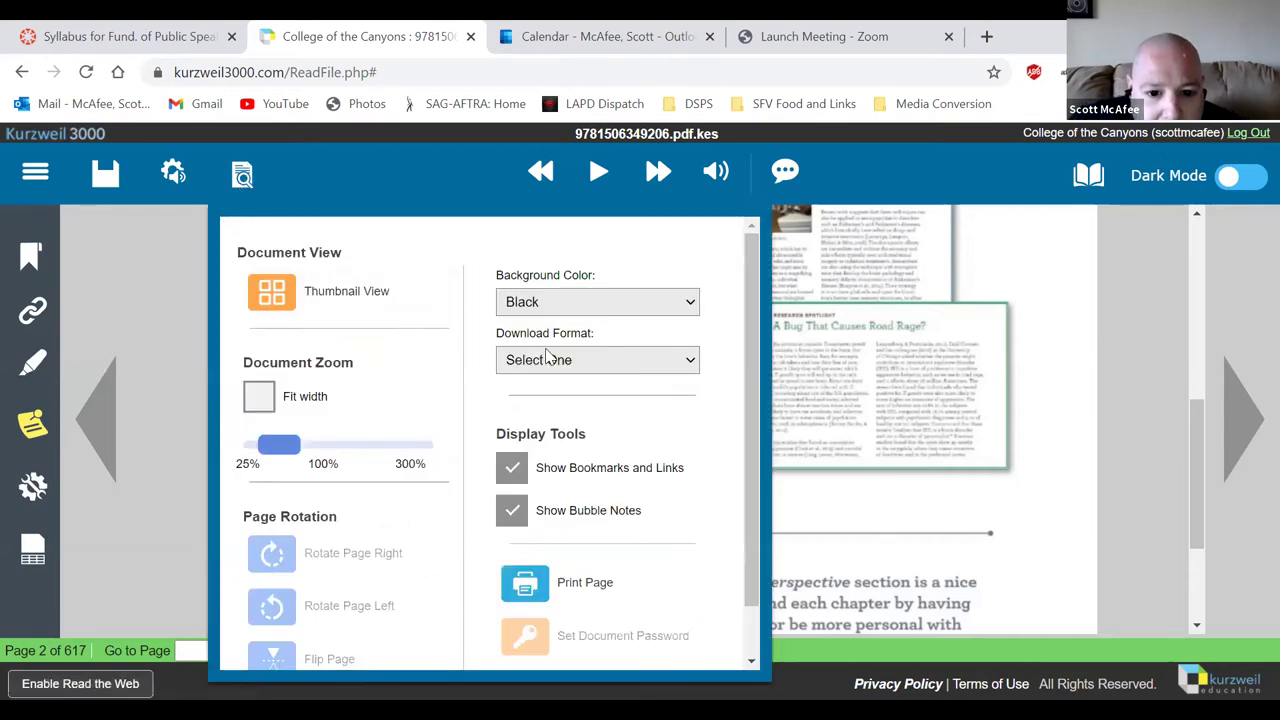
scroll(394, 520, down, 1)
drag(287, 394, 362, 389)
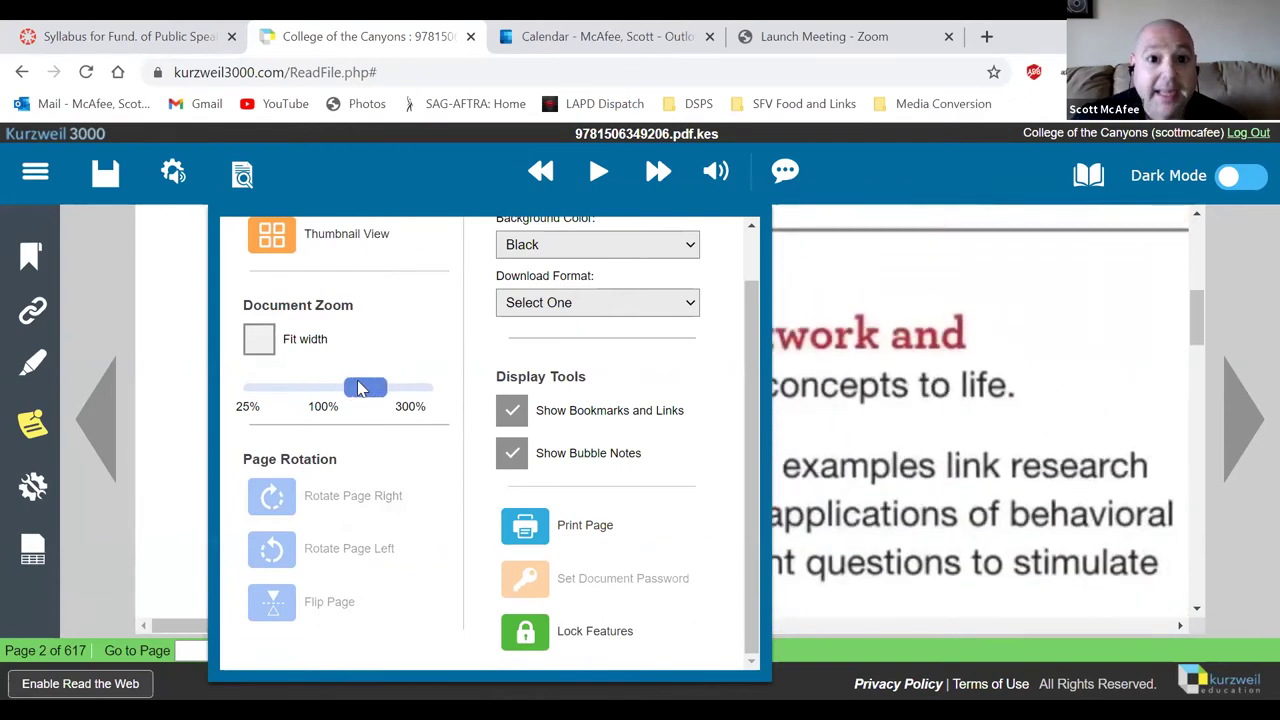
click(834, 386)
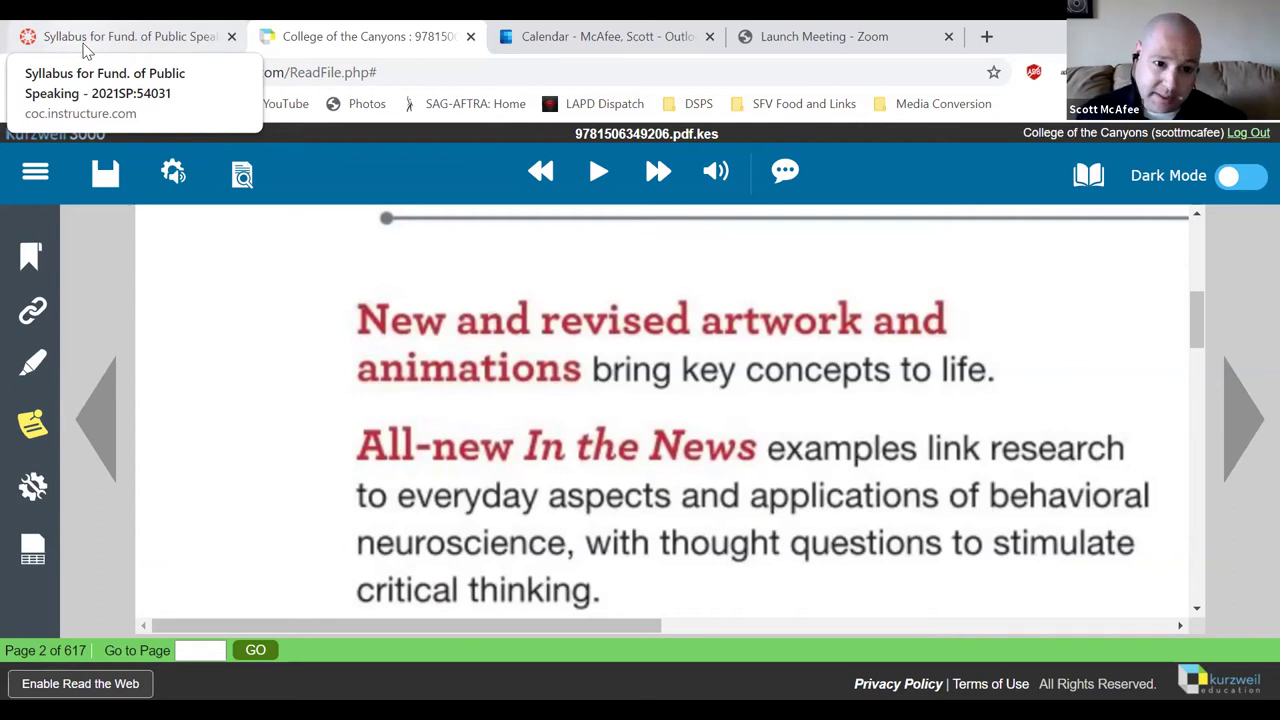
- Switch to the Canvas course syllabus, review the alternative download formats offered for the syllabus PDF, and close the dialog without downloading
click(128, 40)
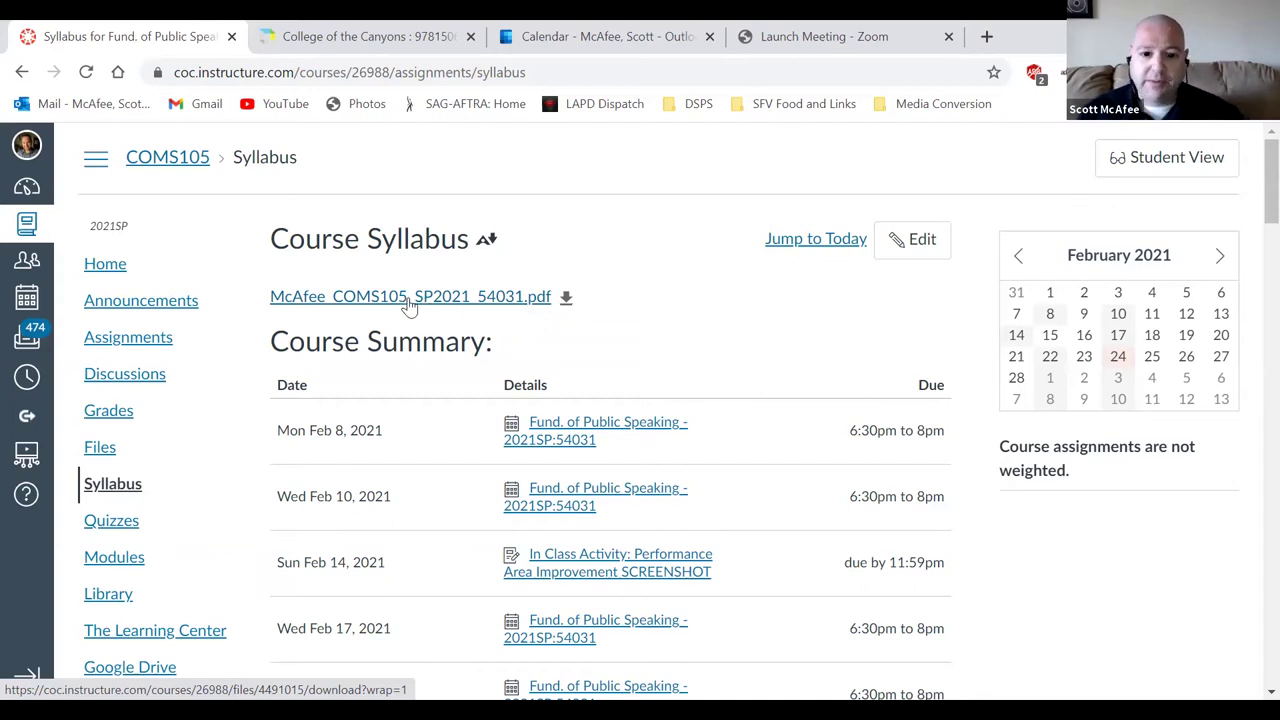
click(566, 300)
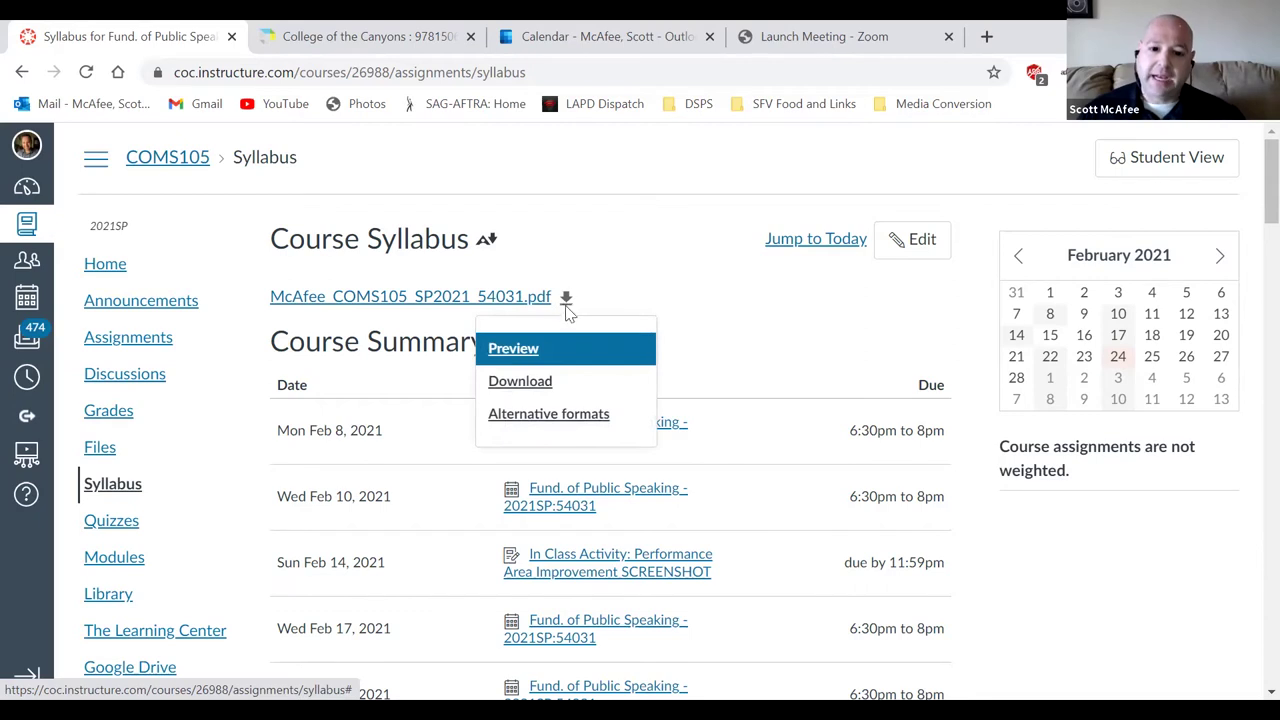
click(548, 422)
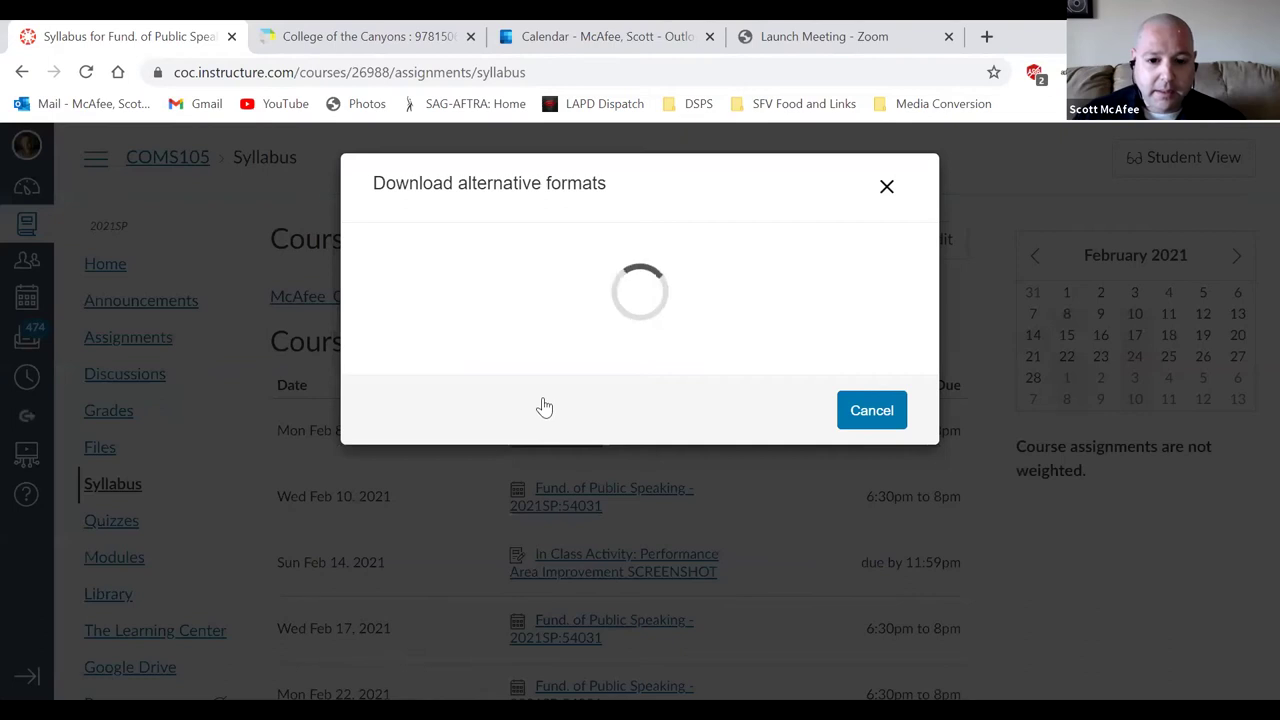
scroll(560, 378, down, 2)
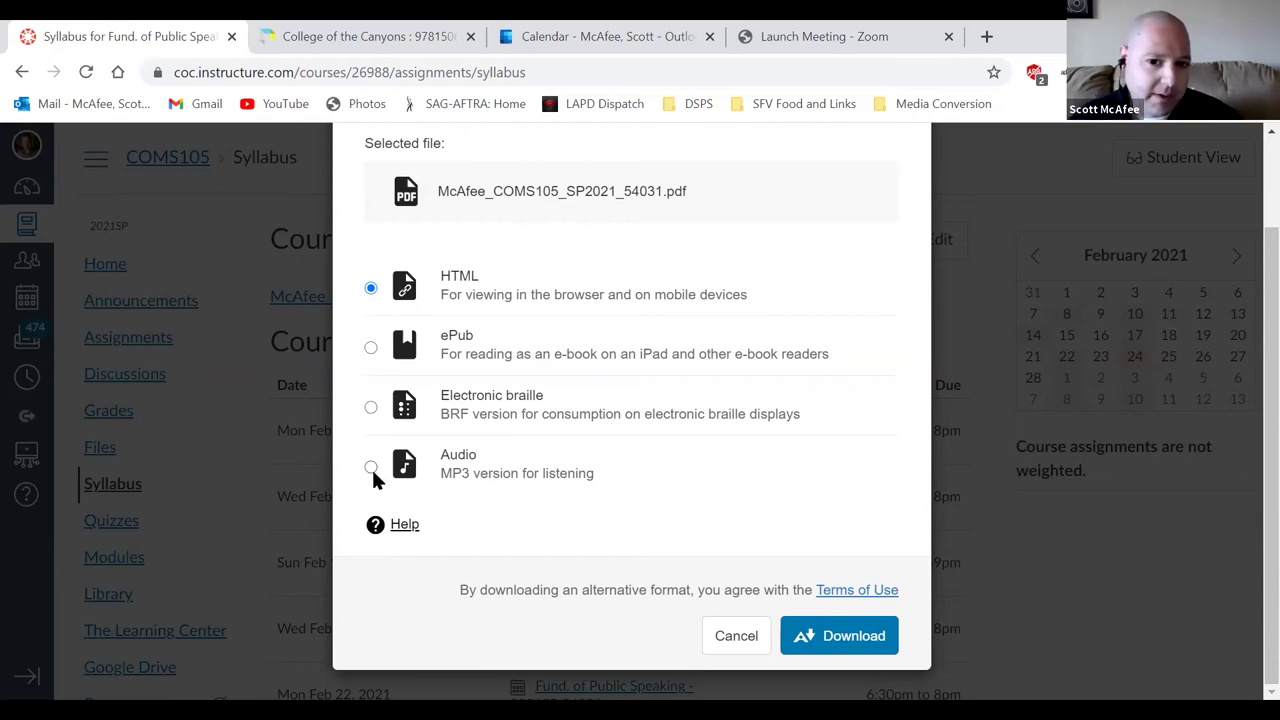
scroll(506, 441, up, 1)
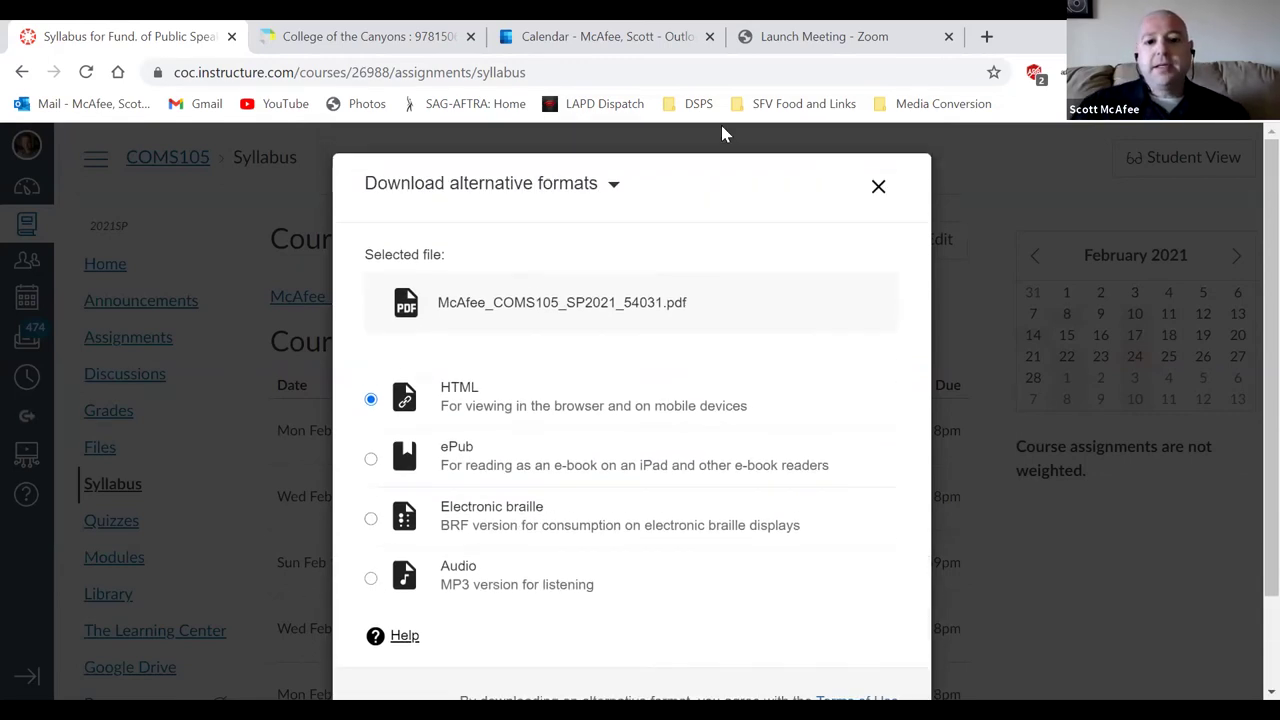
click(877, 190)
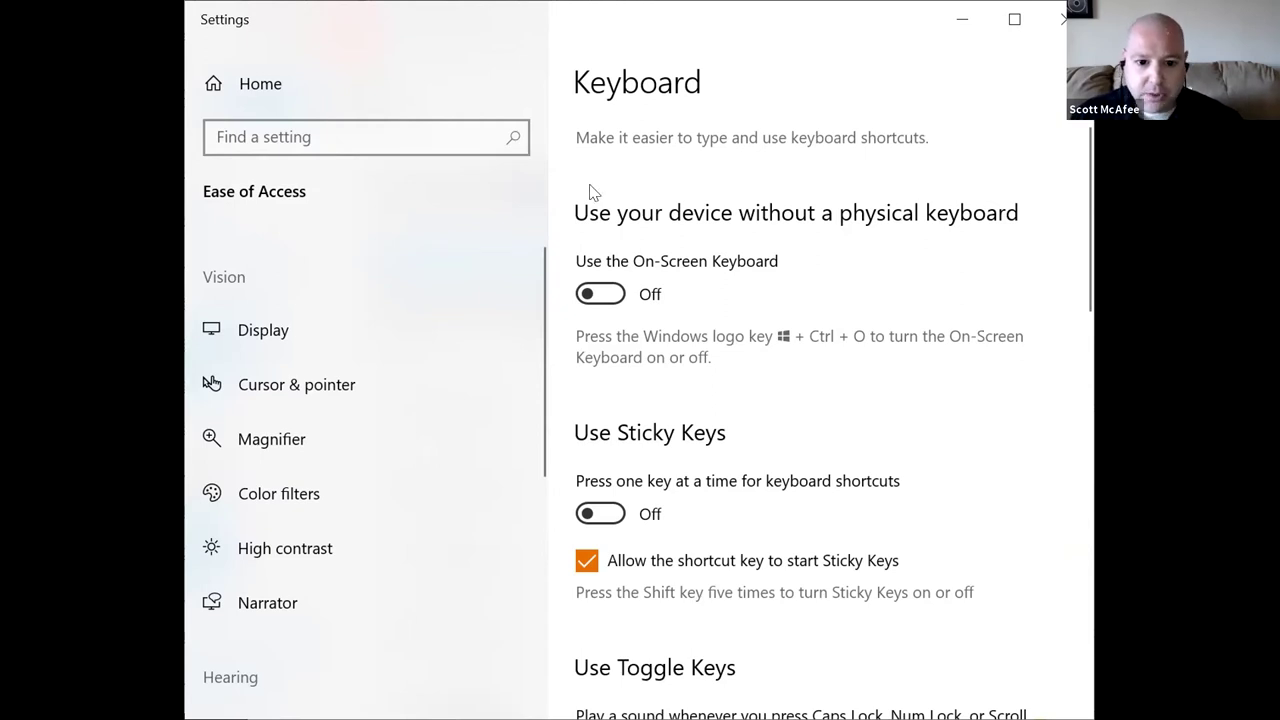
- Turn the On-Screen Keyboard on and back off in the Windows Ease of Access keyboard settings
click(600, 294)
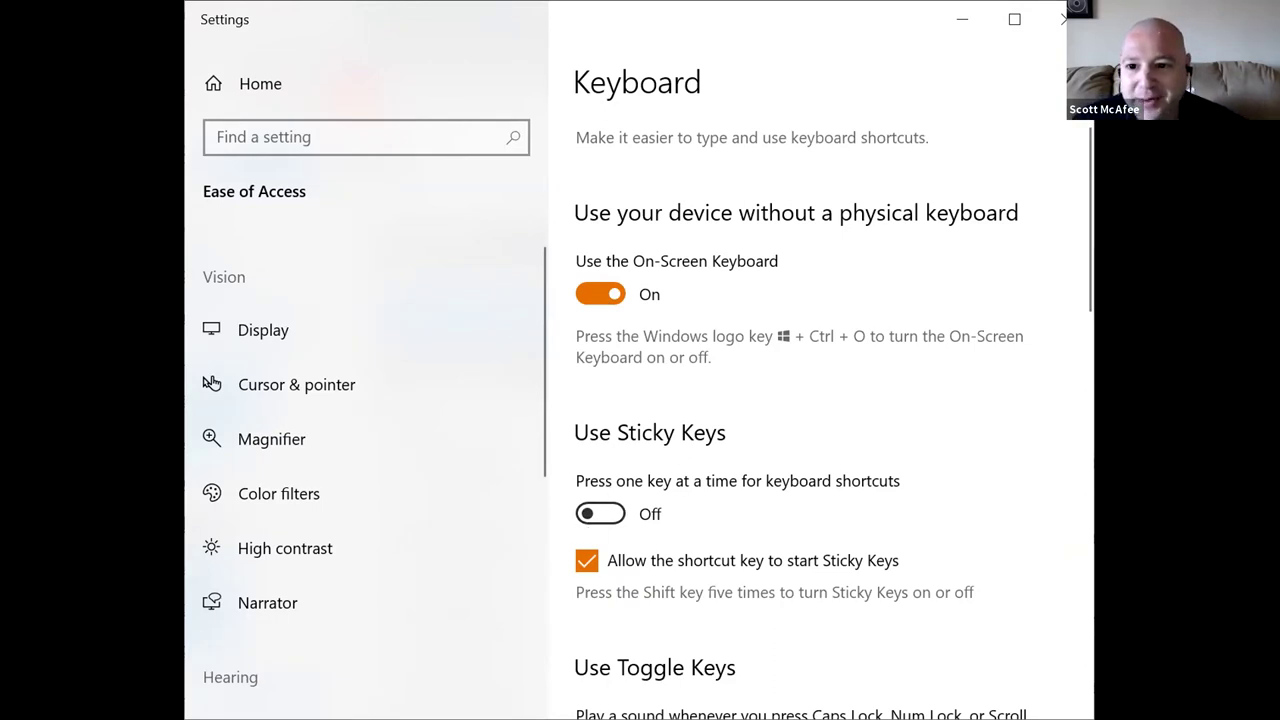
key(super+ctrl+o)
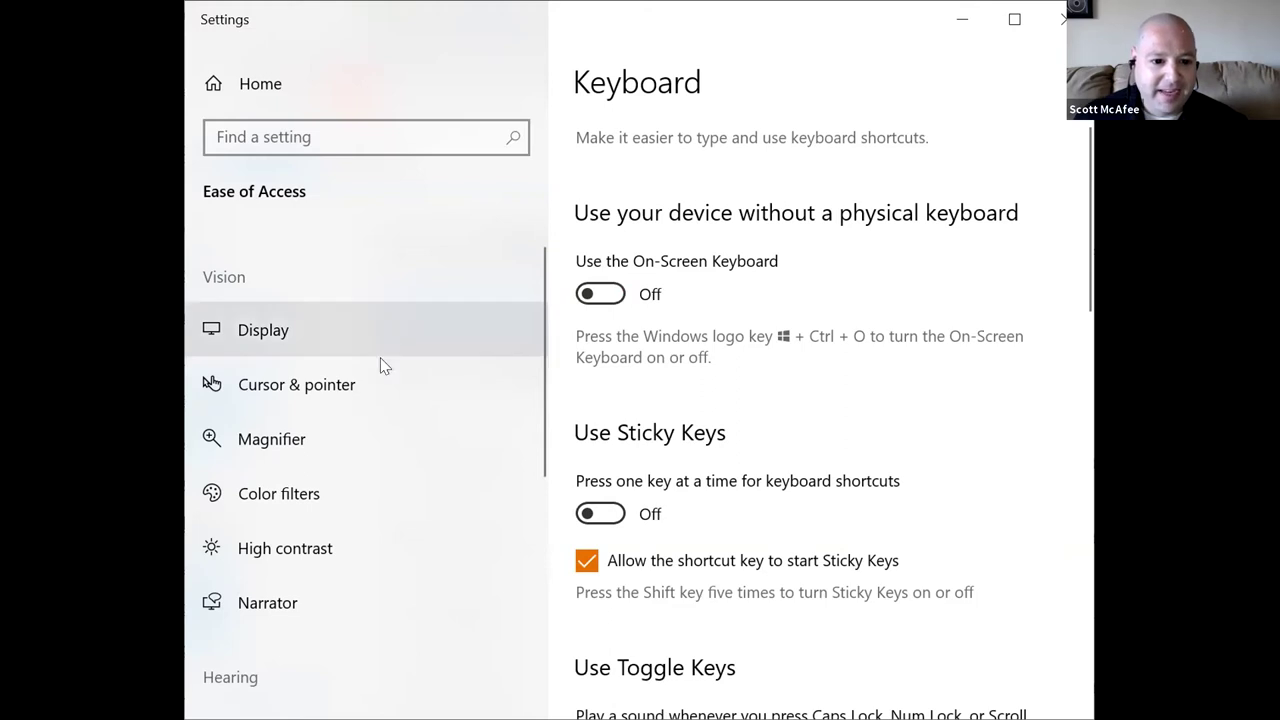
- Review the Ease of Access display settings for text size, app scaling and brightness
click(336, 331)
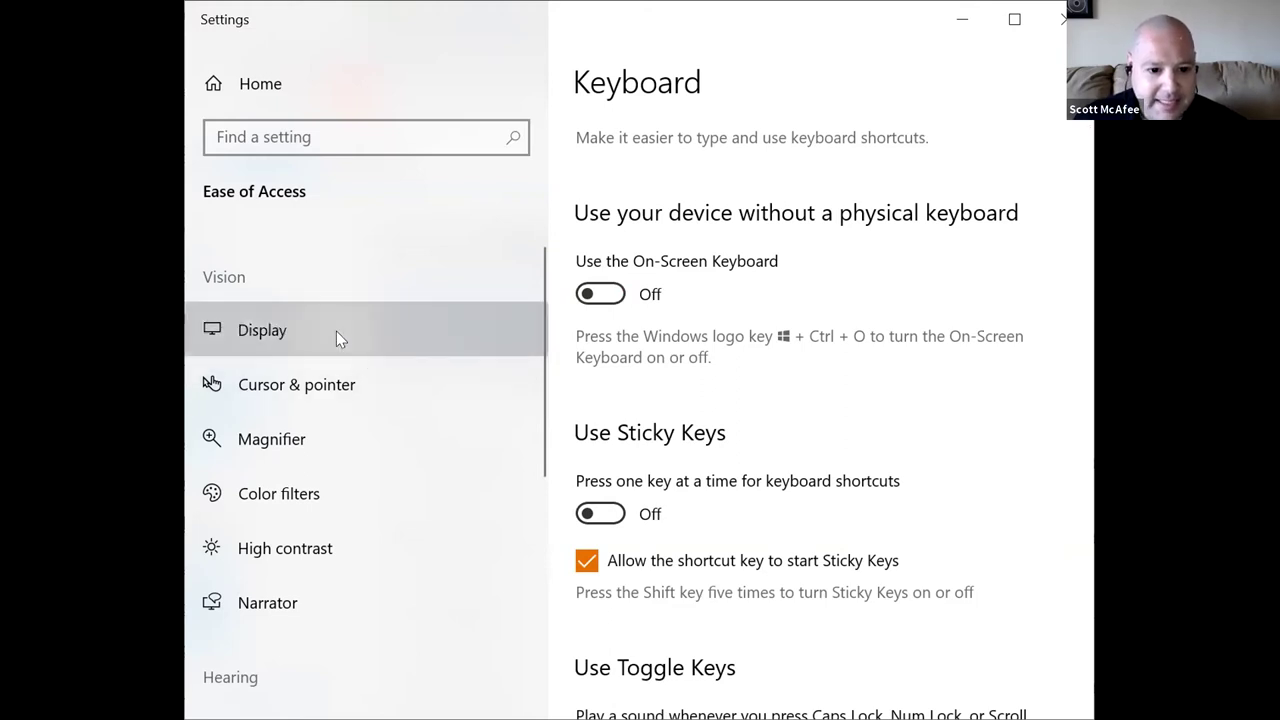
mouse_move(614, 344)
mouse_down()
mouse_move(883, 364)
mouse_move(600, 346)
mouse_move(612, 344)
mouse_up()
scroll(749, 520, down, 3)
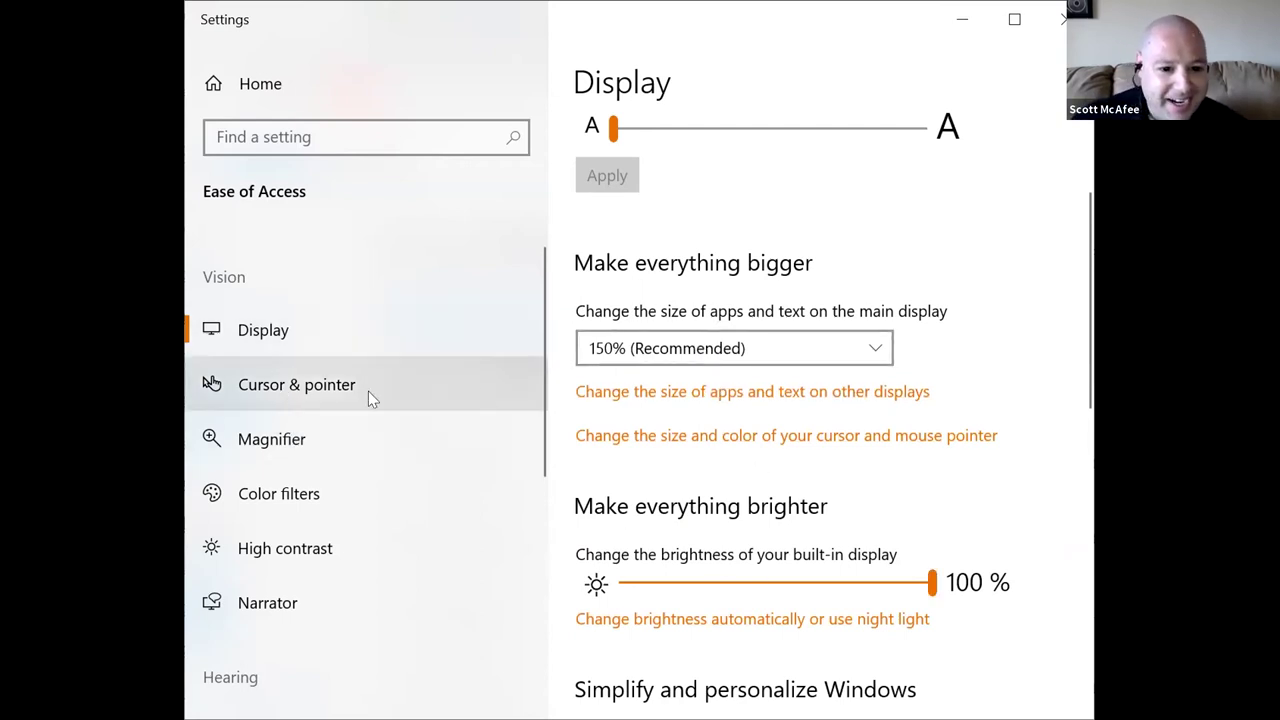
scroll(771, 460, down, 7)
- Turn on Magnifier in the vision settings and zoom in to 400%
click(287, 439)
click(596, 336)
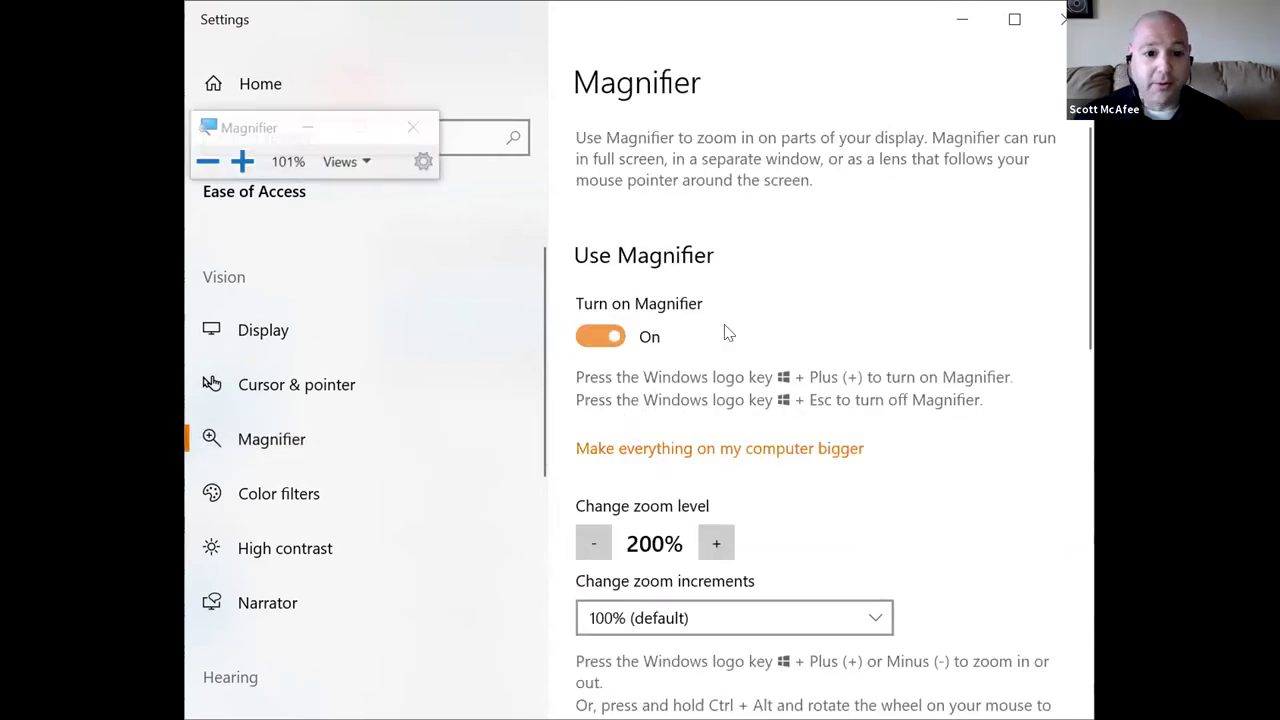
key(super+plus)
key(super+plus)
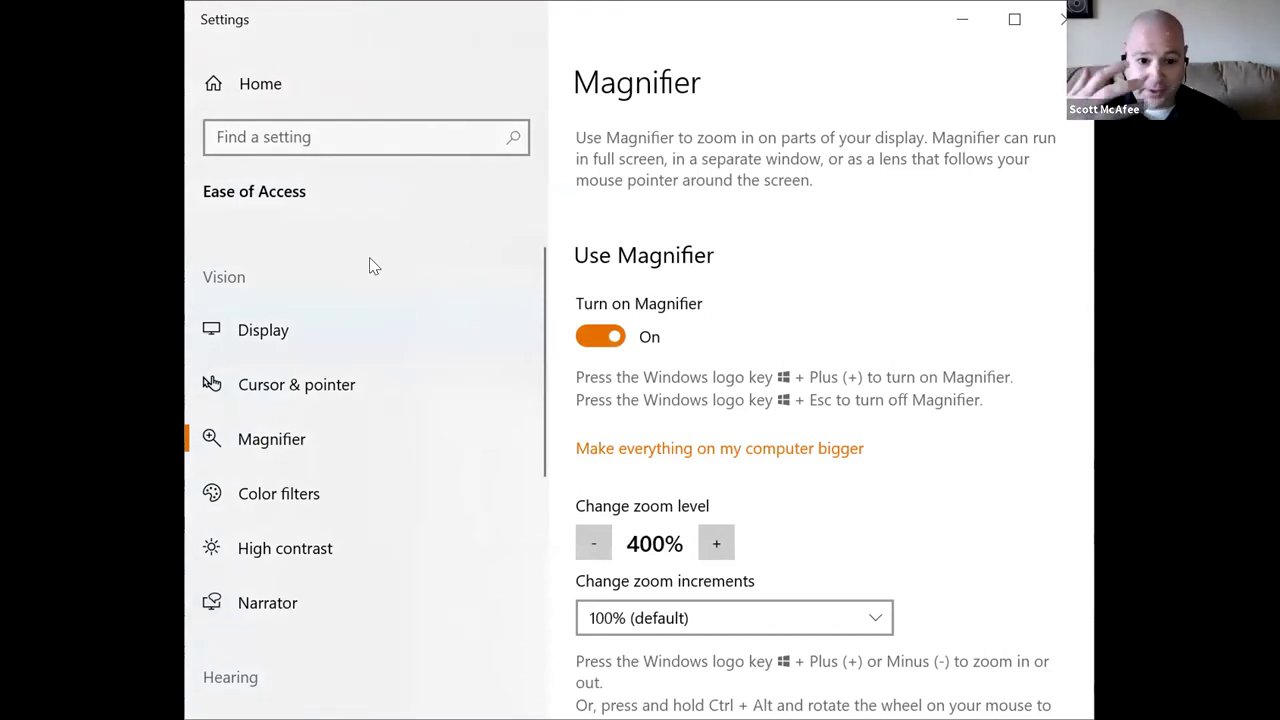
- Zoom Magnifier back out to 100% and turn it off
key(super+minus)
key(super+minus)
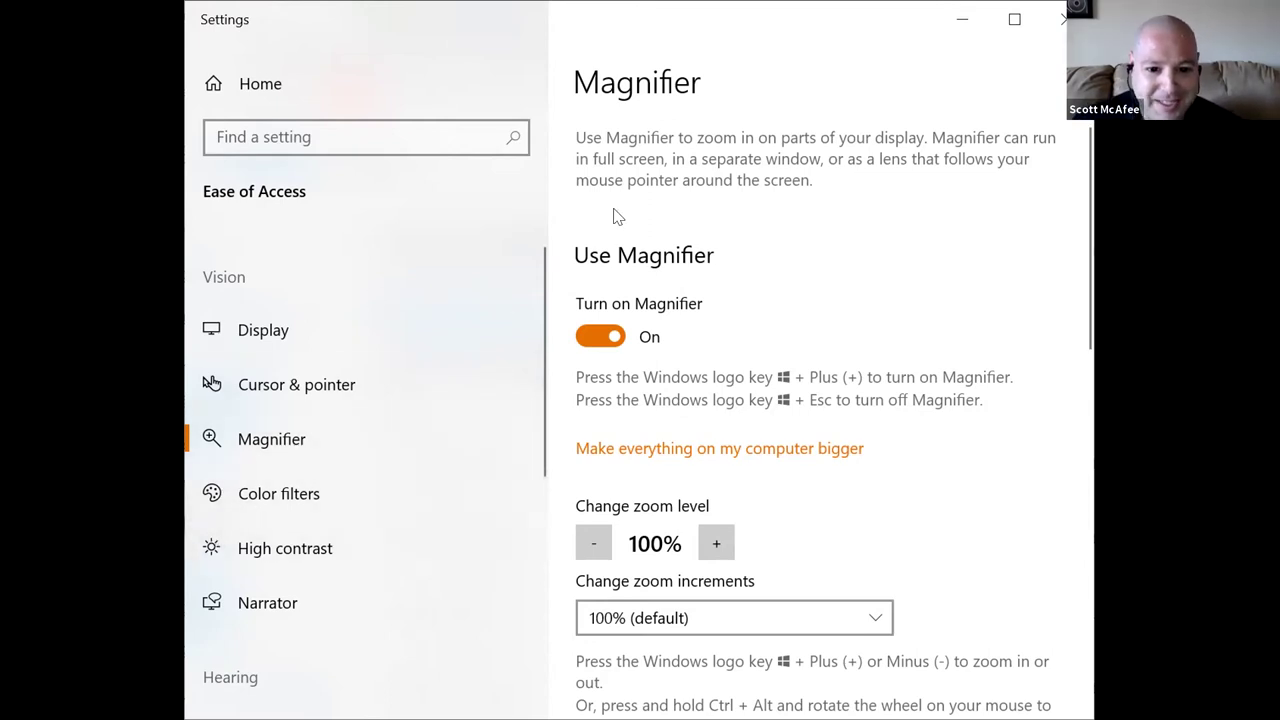
key(super+Escape)
- Turn on color filters and try the Inverted, Grayscale and Grayscale inverted filters
click(325, 496)
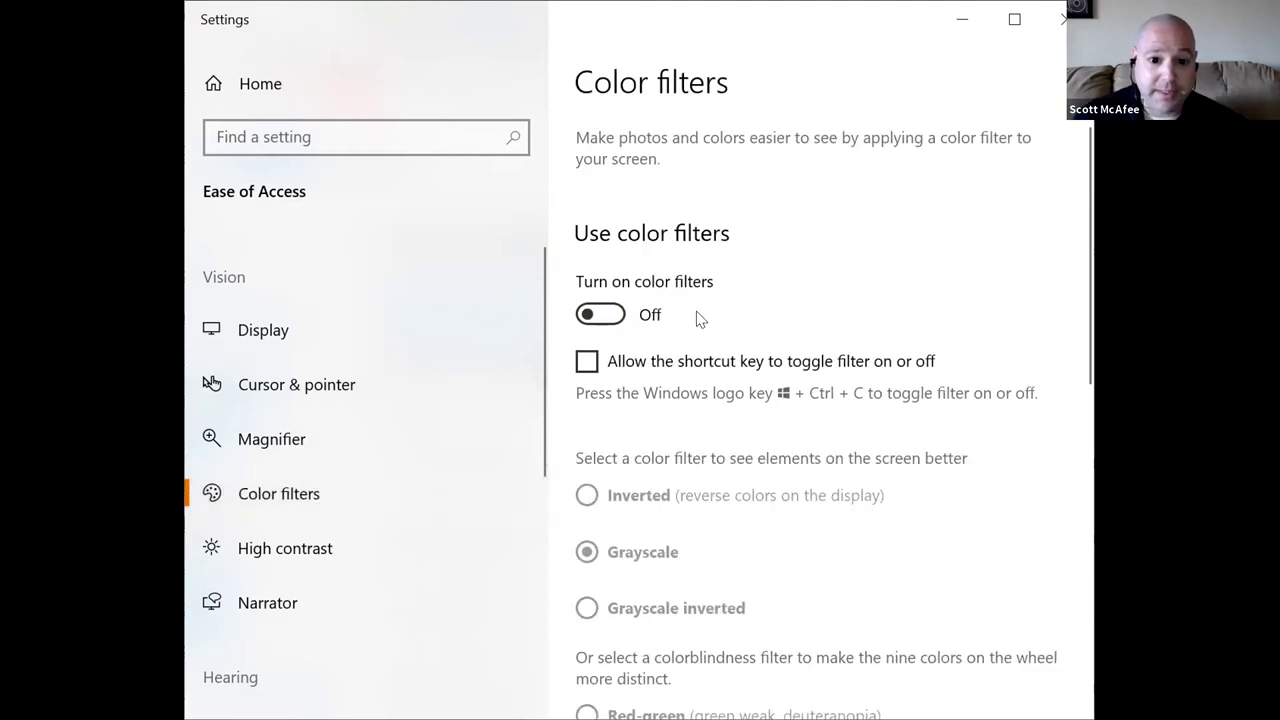
click(593, 318)
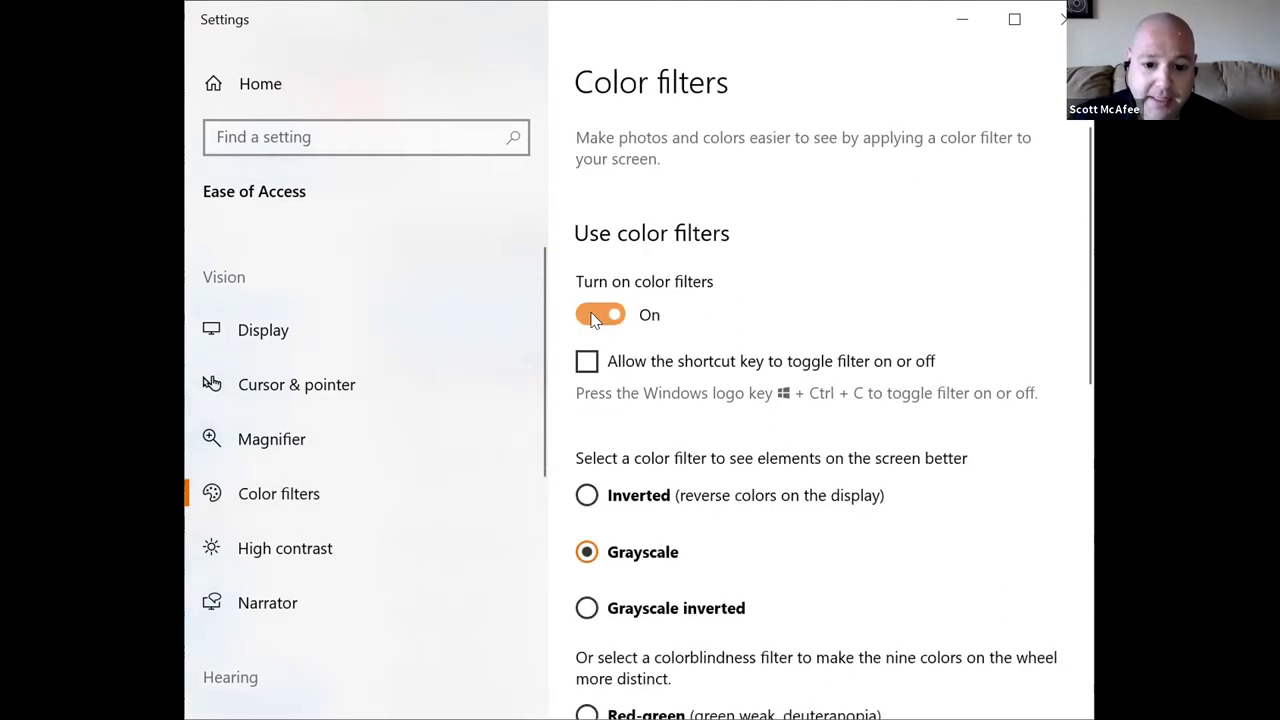
click(589, 496)
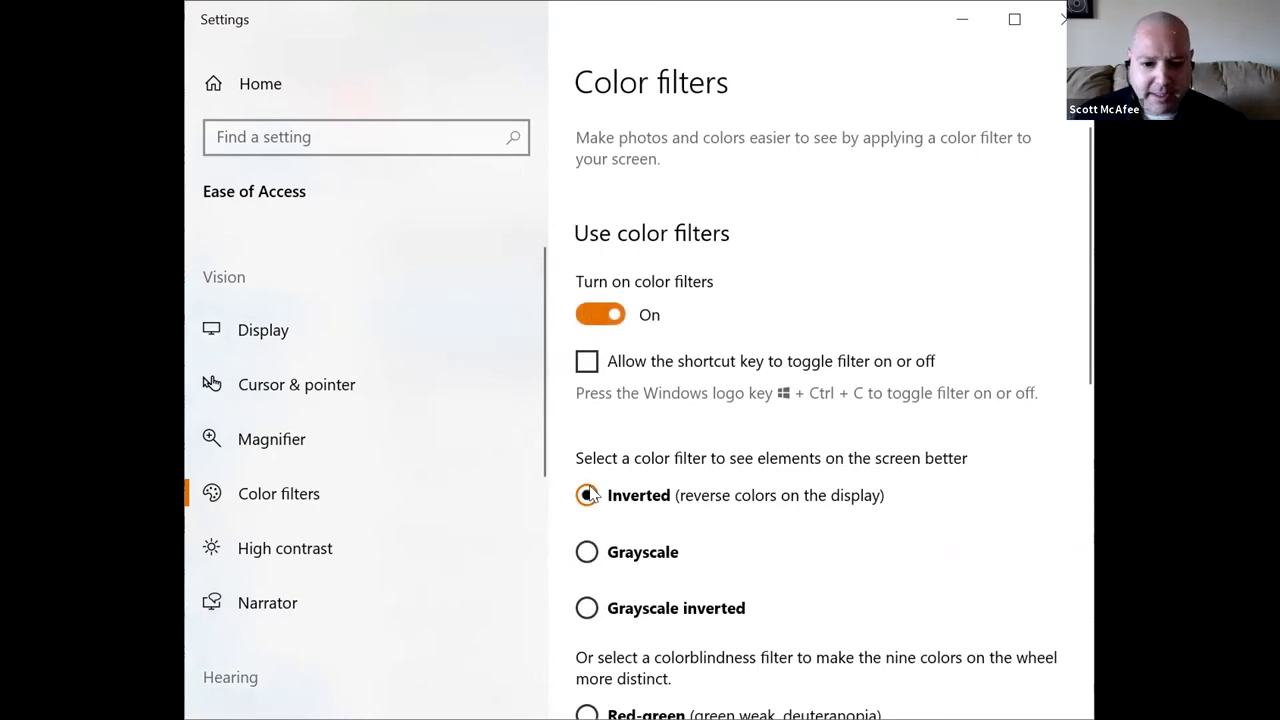
click(588, 553)
click(590, 607)
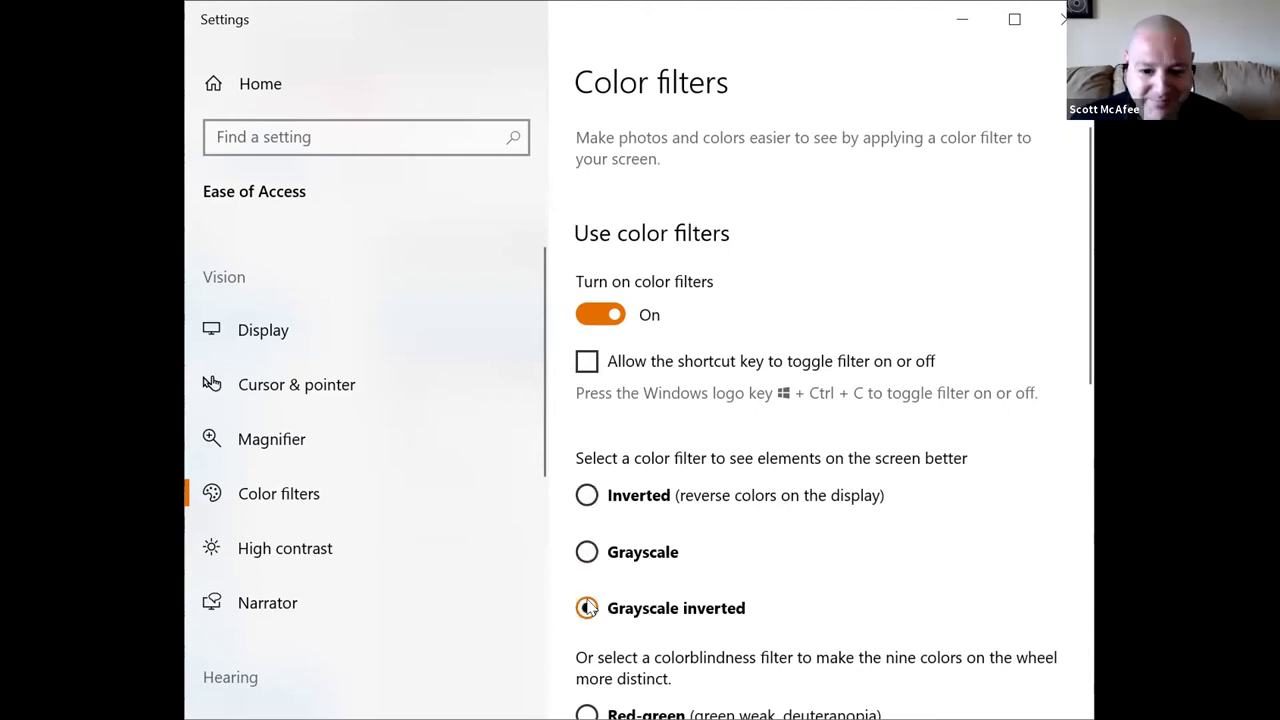
- Try the Grayscale filter again, set the filter to Inverted, and turn color filters off
click(588, 553)
click(587, 495)
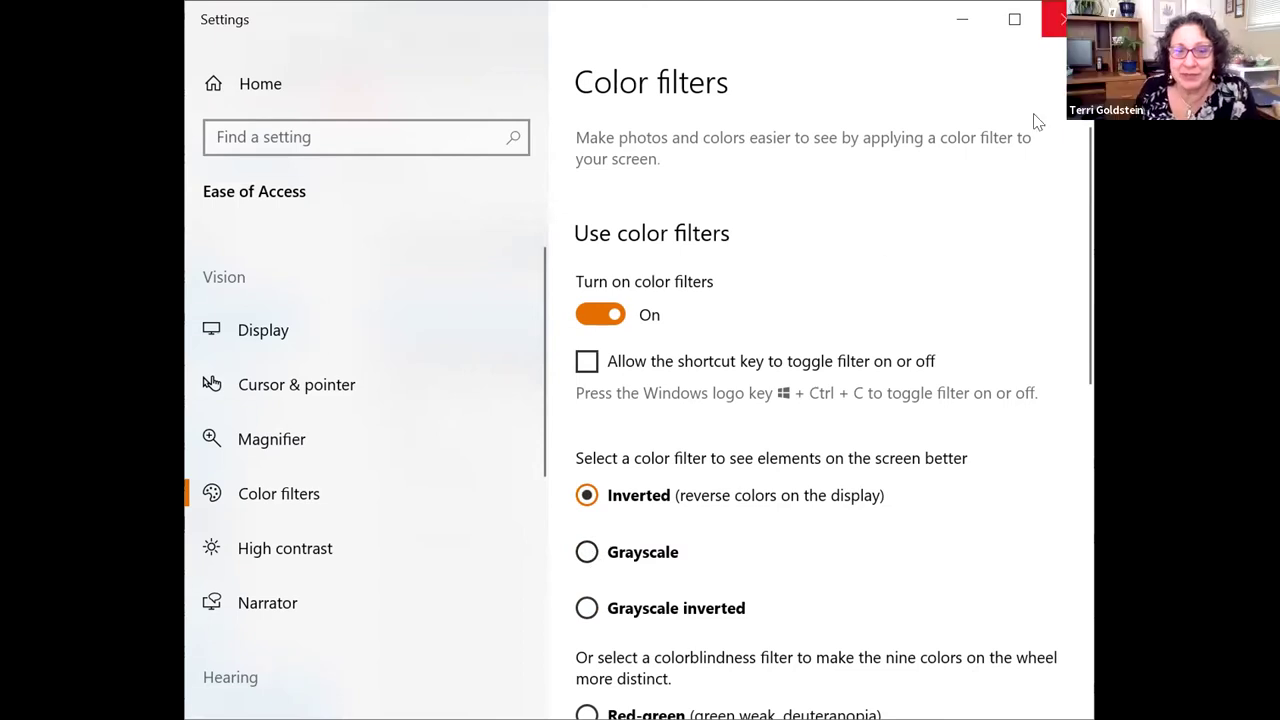
click(602, 316)
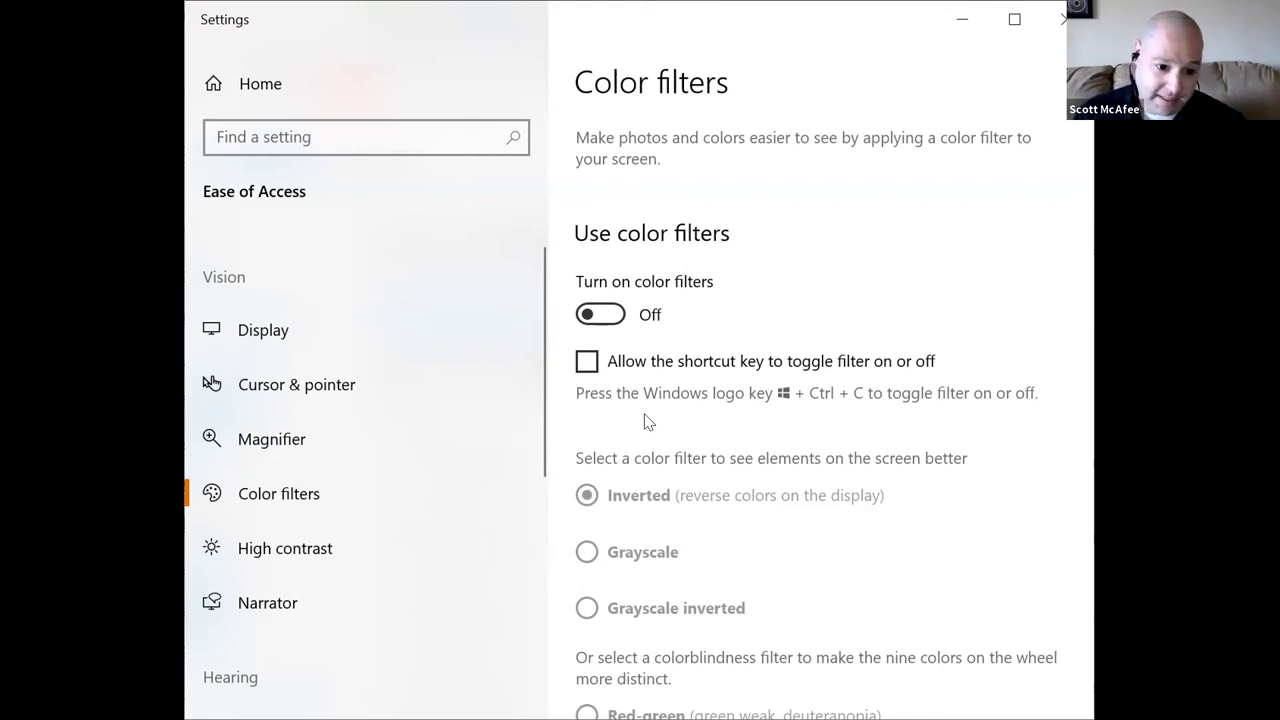
- Open the Narrator settings to review the screen reader's options
click(218, 606)
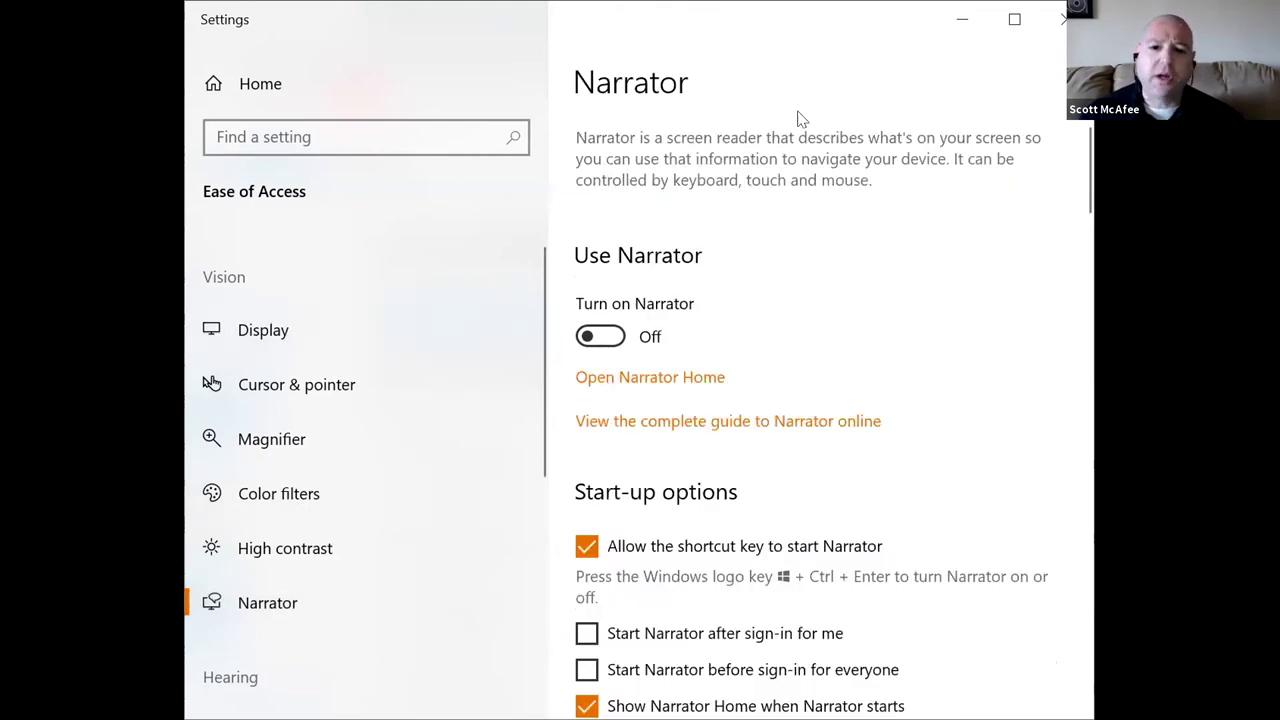